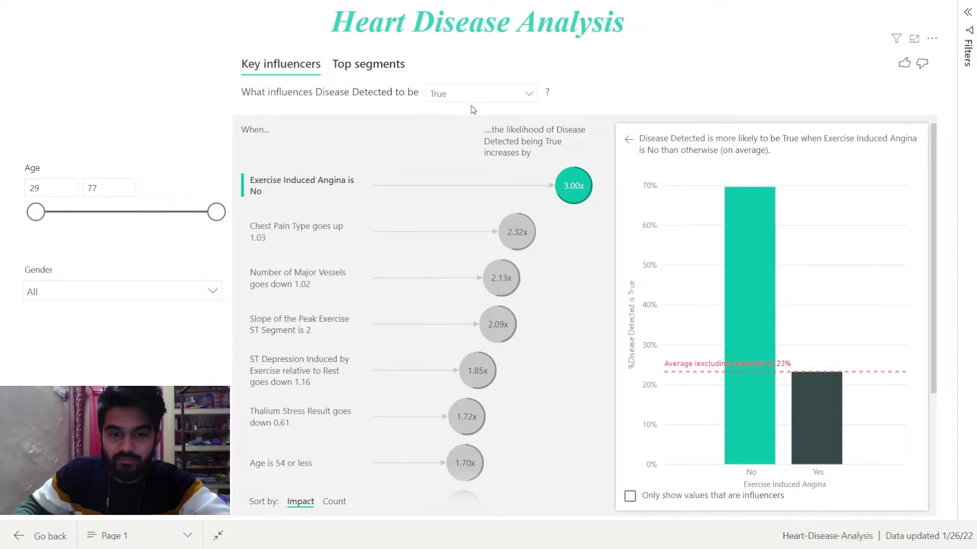
- Keep Disease Detected = True and review influencer charts: Chest Pain, Major Vessels, Slope, ST Depression, Thalium, Angina
{"action": "left_click", "coordinate": [486, 99]}
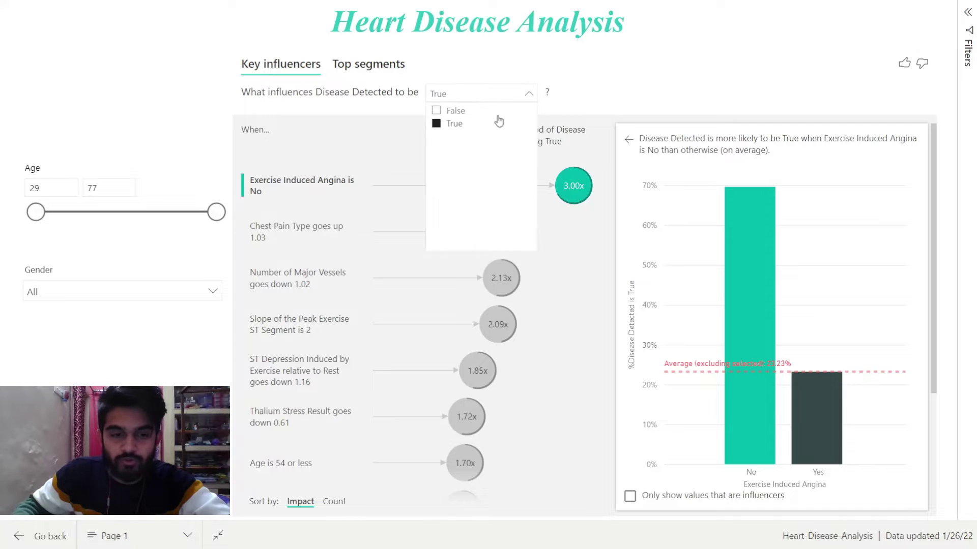
{"action": "left_click", "coordinate": [589, 97]}
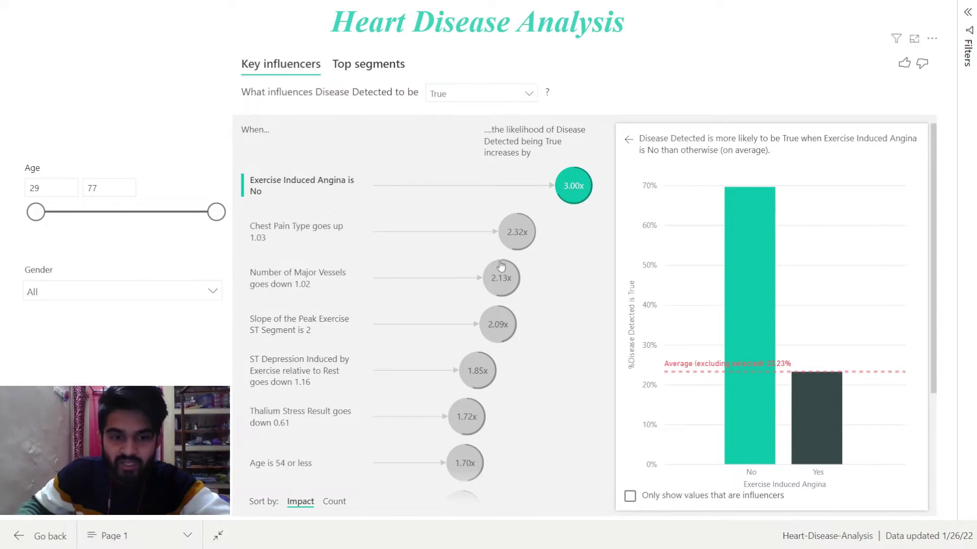
{"action": "left_click", "coordinate": [517, 232]}
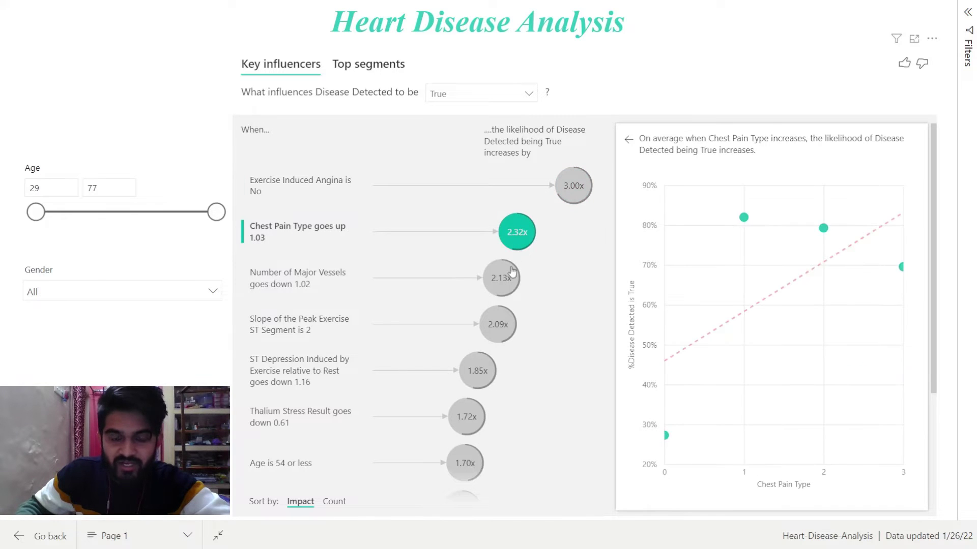
{"action": "left_click", "coordinate": [506, 278]}
{"action": "left_click", "coordinate": [500, 327]}
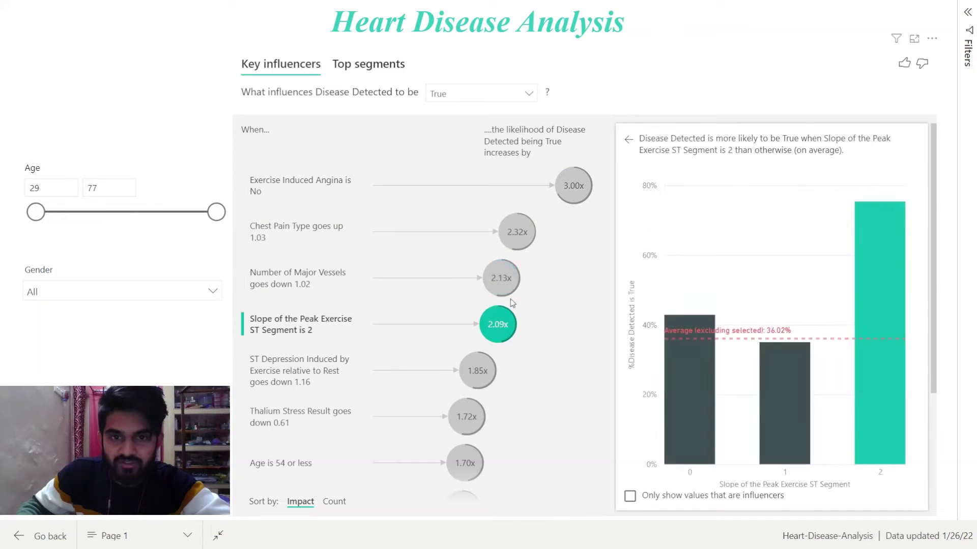
{"action": "left_click", "coordinate": [517, 239]}
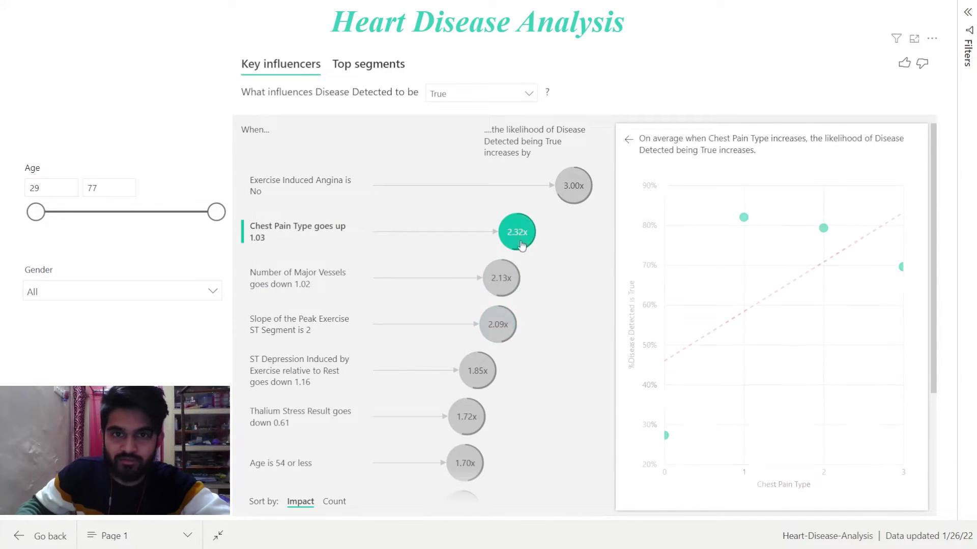
{"action": "left_click", "coordinate": [499, 290]}
{"action": "left_click", "coordinate": [501, 327]}
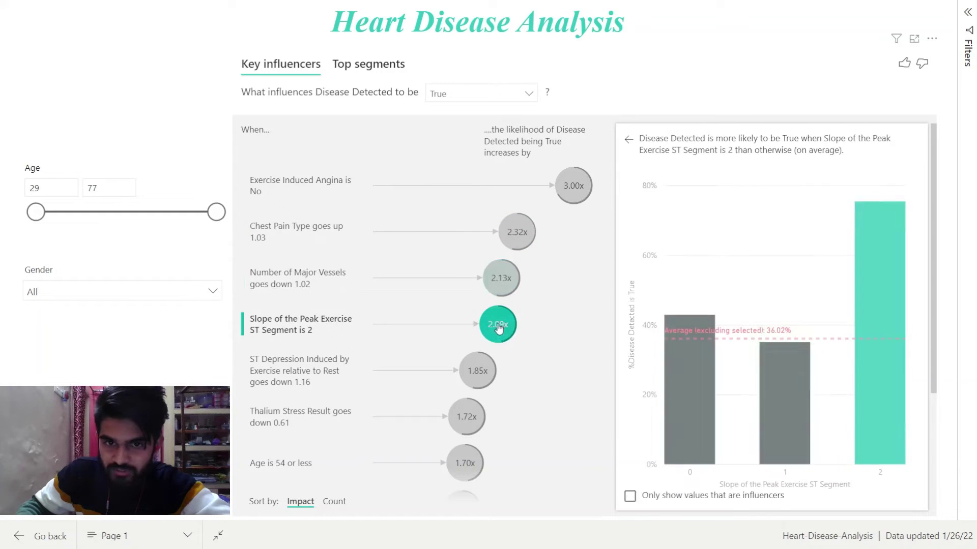
{"action": "left_click", "coordinate": [478, 368]}
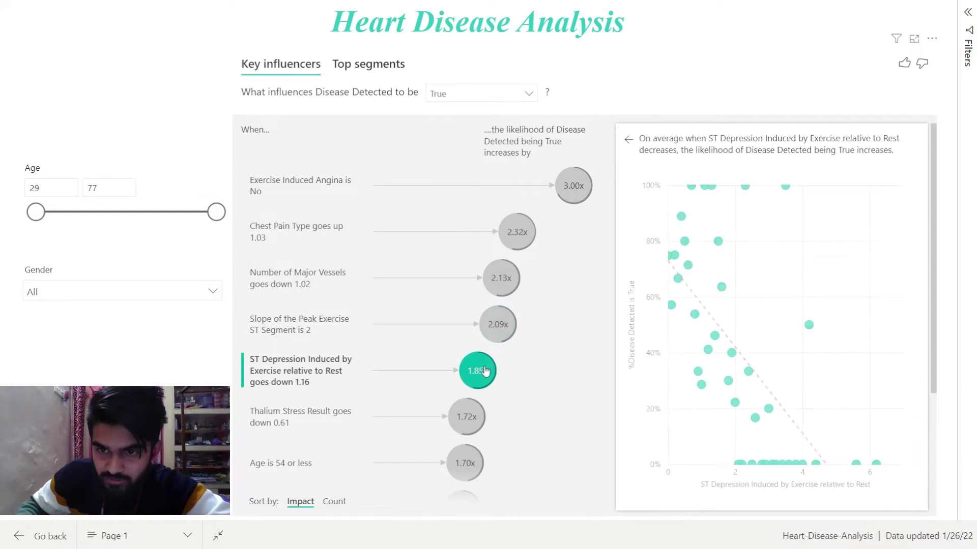
{"action": "left_click", "coordinate": [465, 418]}
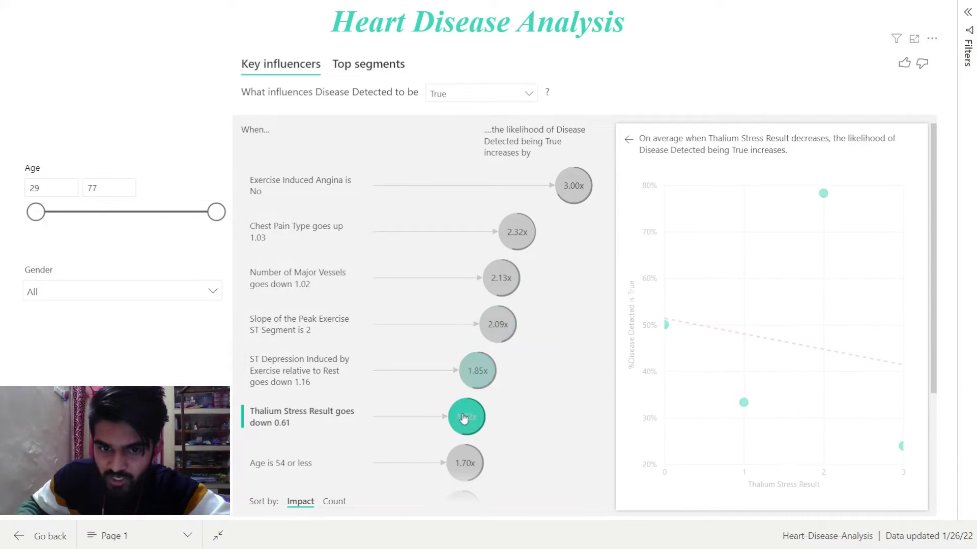
{"action": "left_click", "coordinate": [571, 197]}
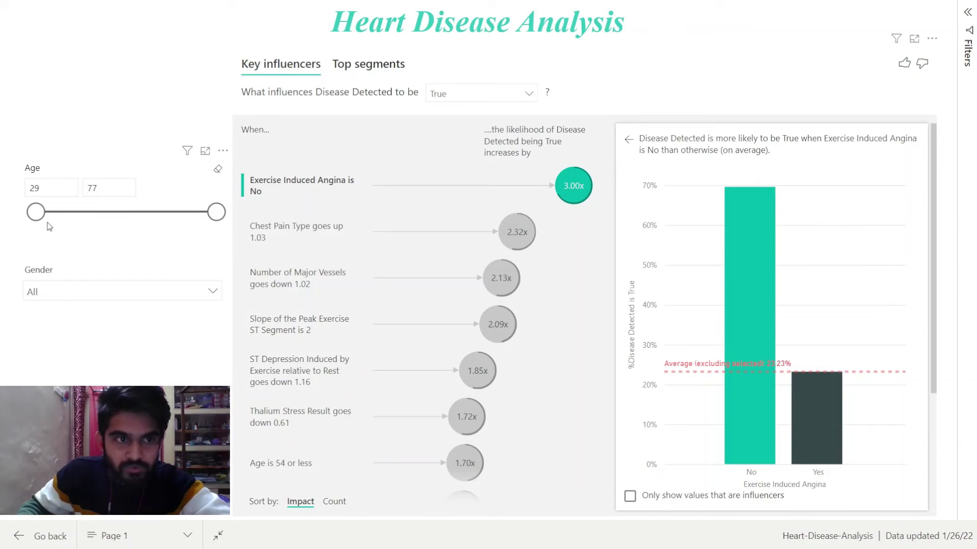
- Try the age slicer minimum at 51, then 38, and filter gender to Male
{"action": "left_click_drag", "start_coordinate": [36, 212], "coordinate": [123, 224]}
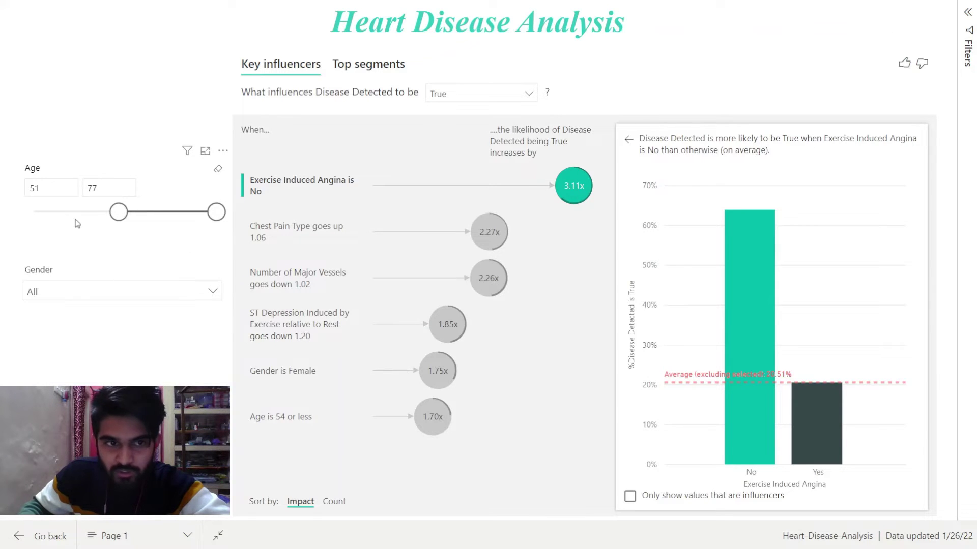
{"action": "left_click_drag", "start_coordinate": [118, 212], "coordinate": [70, 212]}
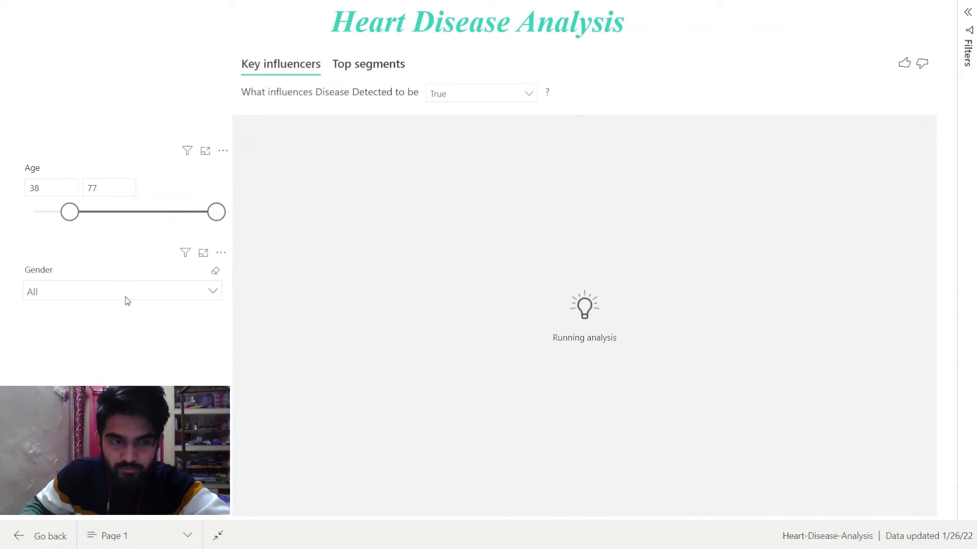
{"action": "left_click", "coordinate": [153, 294]}
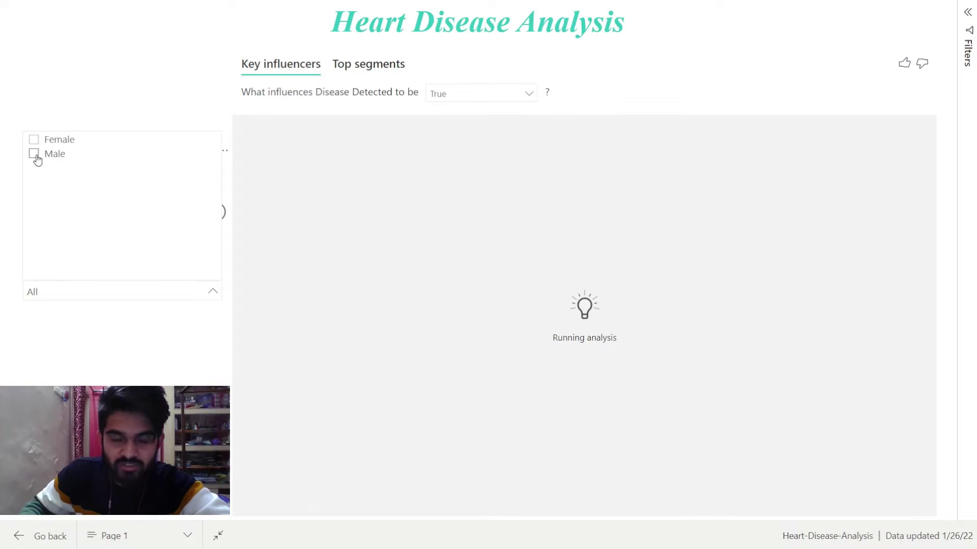
{"action": "left_click", "coordinate": [35, 154]}
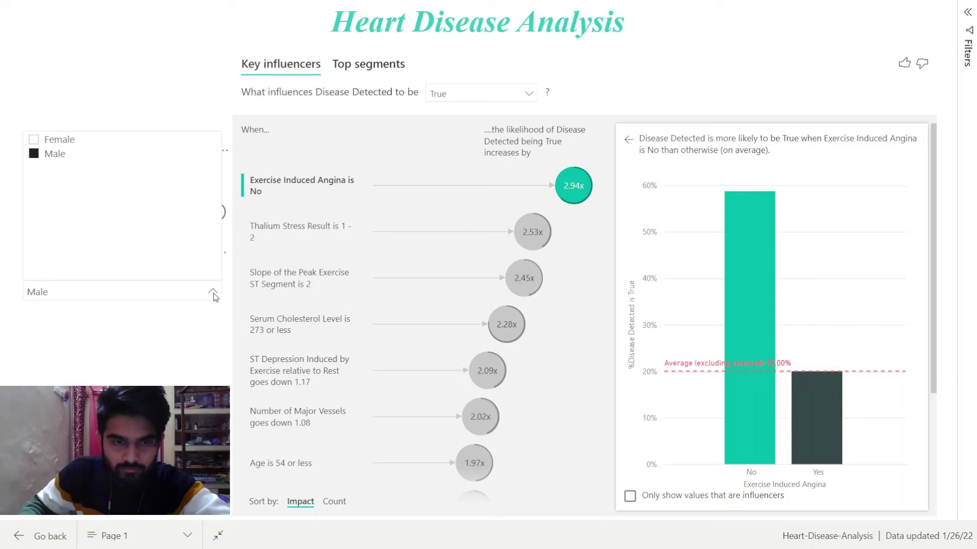
- Reset gender to All and minimum age to 29, then view Top segments' 97.4% Segment 2
{"action": "left_click", "coordinate": [213, 293]}
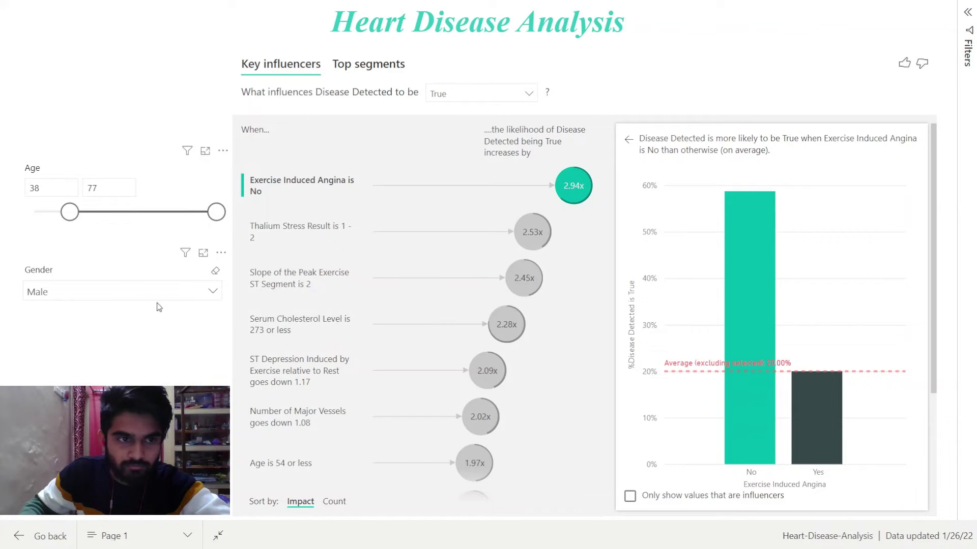
{"action": "left_click", "coordinate": [215, 275]}
{"action": "left_click_drag", "start_coordinate": [70, 211], "coordinate": [36, 212]}
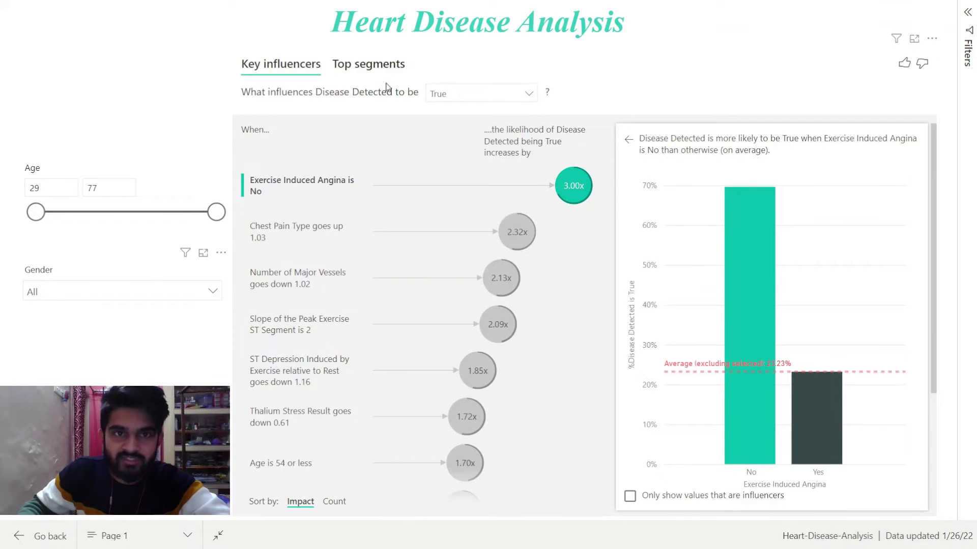
{"action": "left_click", "coordinate": [358, 67]}
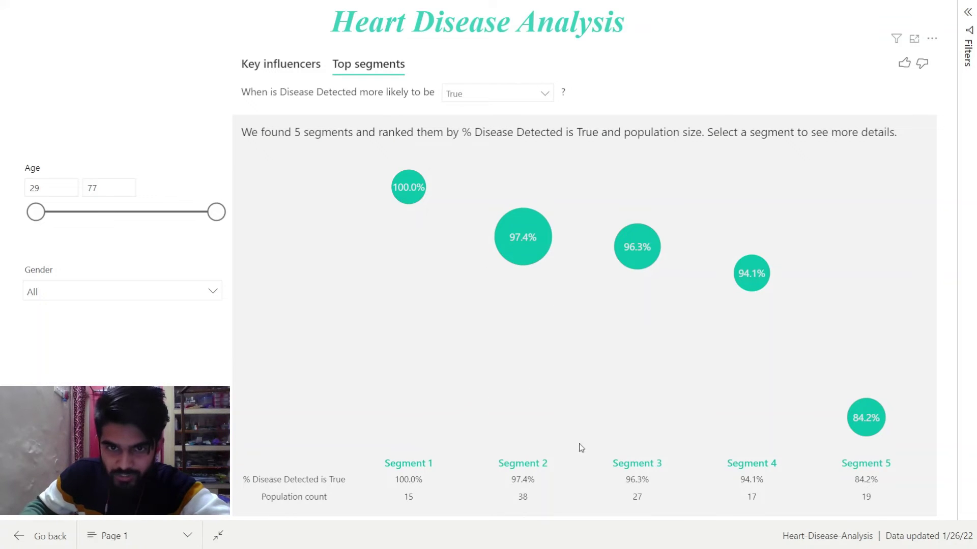
{"action": "left_click", "coordinate": [530, 239]}
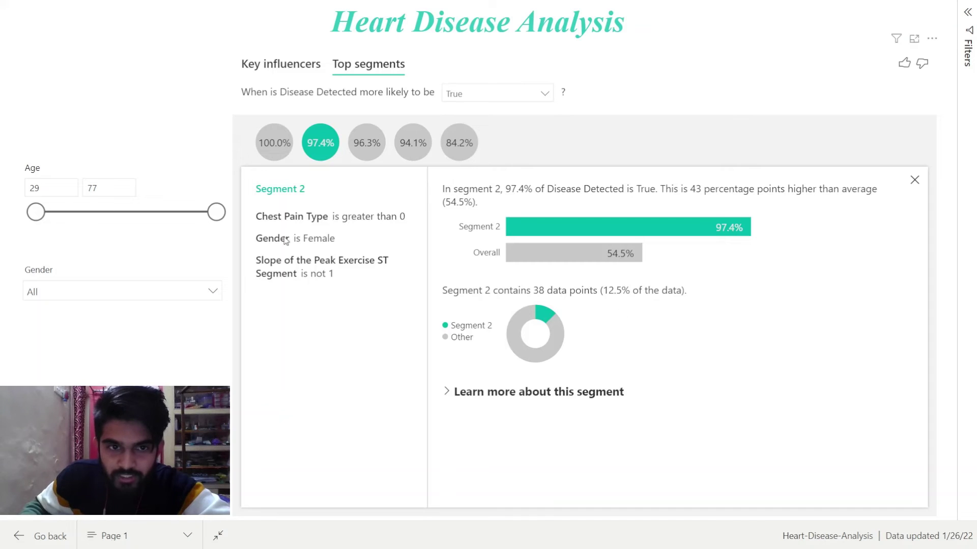
- Expand Segment 2's breakdown, then view the 96.3%, 94.1% and 84.2% segments, ending on Segment 5
{"action": "left_click", "coordinate": [446, 392]}
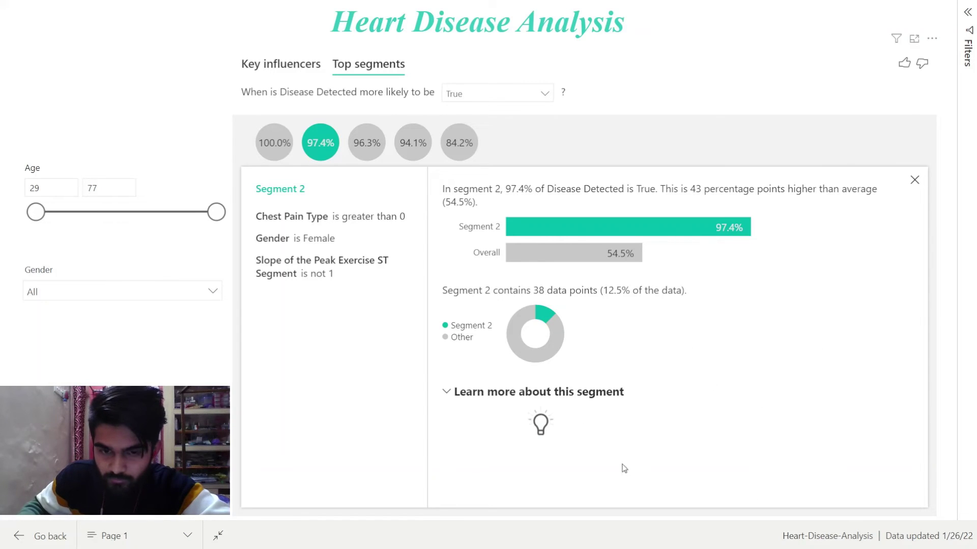
{"action": "mouse_move", "coordinate": [927, 261]}
{"action": "left_mouse_down"}
{"action": "mouse_move", "coordinate": [918, 480]}
{"action": "mouse_move", "coordinate": [921, 272]}
{"action": "left_mouse_up"}
{"action": "left_click", "coordinate": [369, 140]}
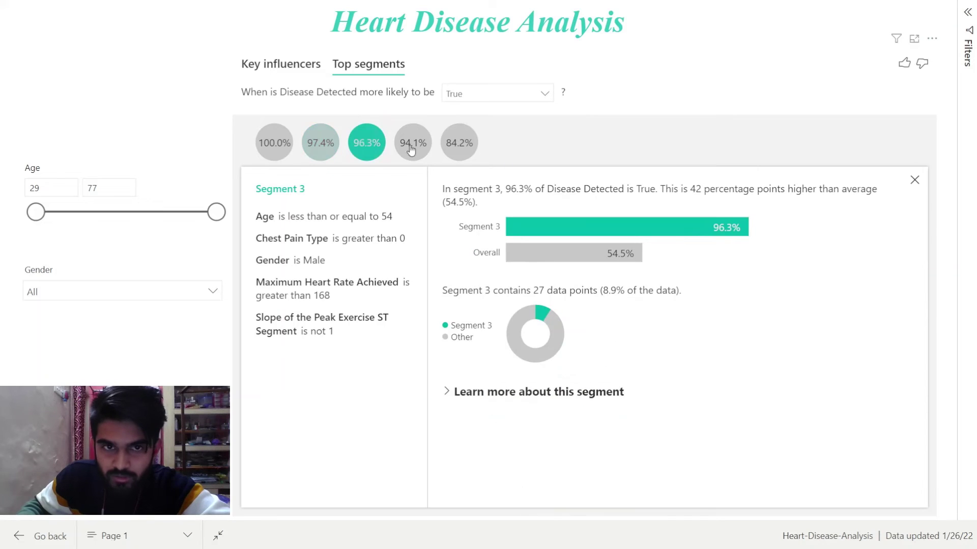
{"action": "left_click", "coordinate": [405, 145]}
{"action": "left_click", "coordinate": [457, 150]}
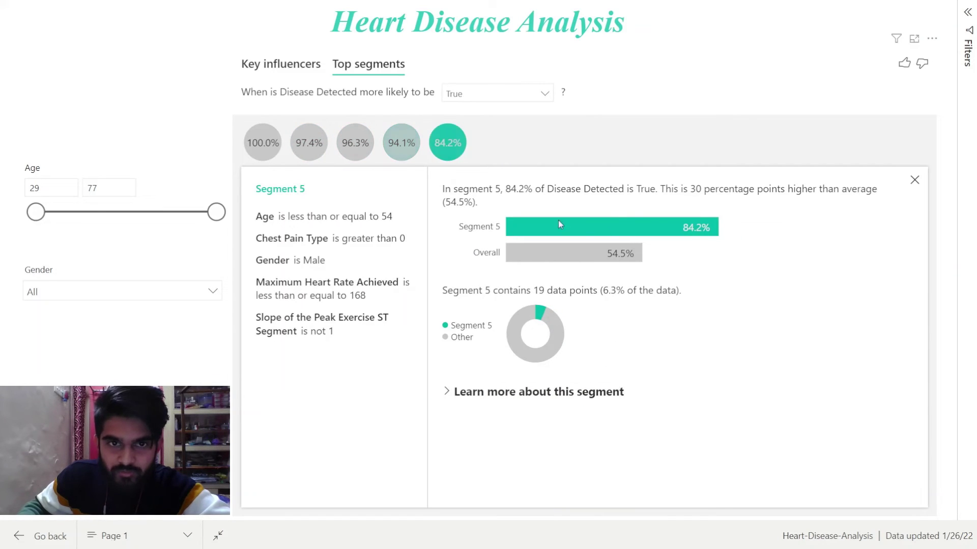
- Change the analysed outcome to Disease Detected being False
{"action": "left_click", "coordinate": [496, 101]}
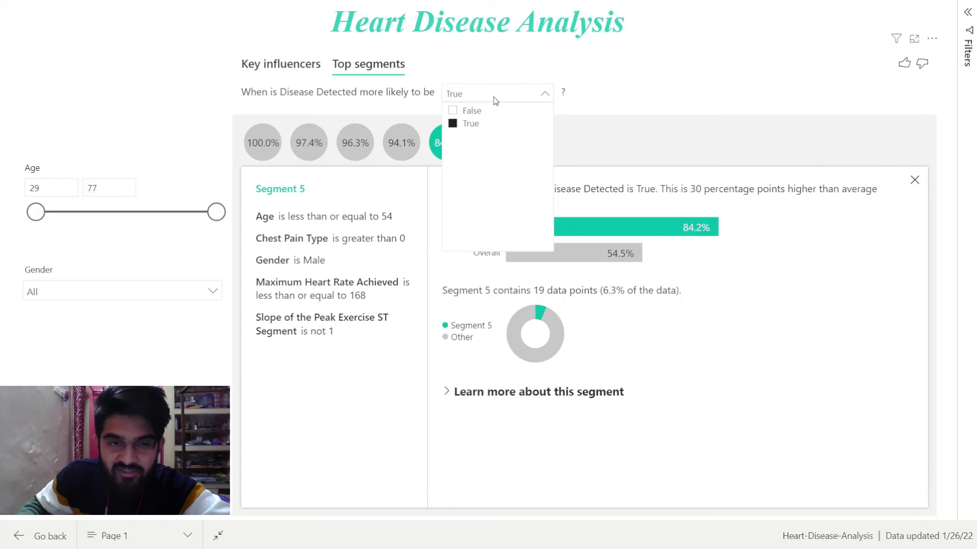
{"action": "left_click", "coordinate": [477, 113]}
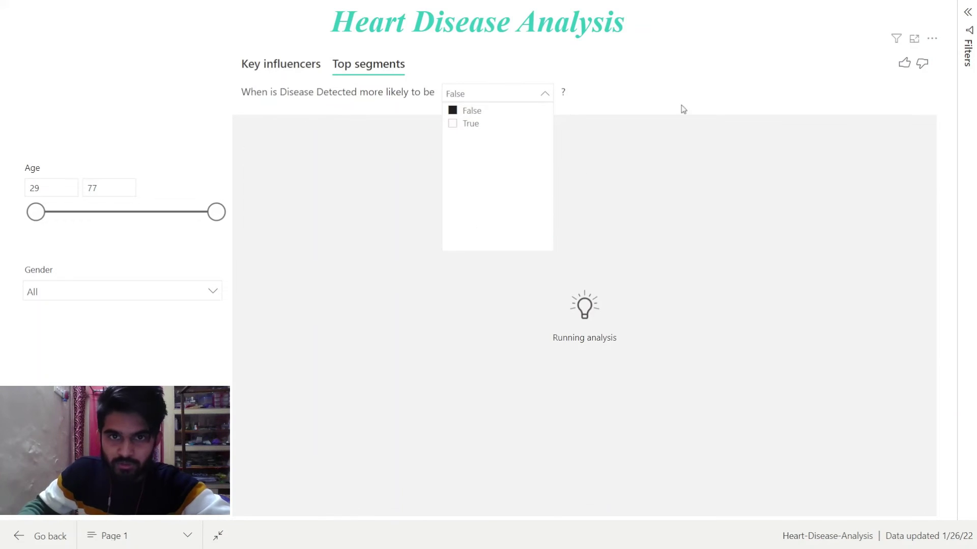
{"action": "left_click", "coordinate": [670, 91]}
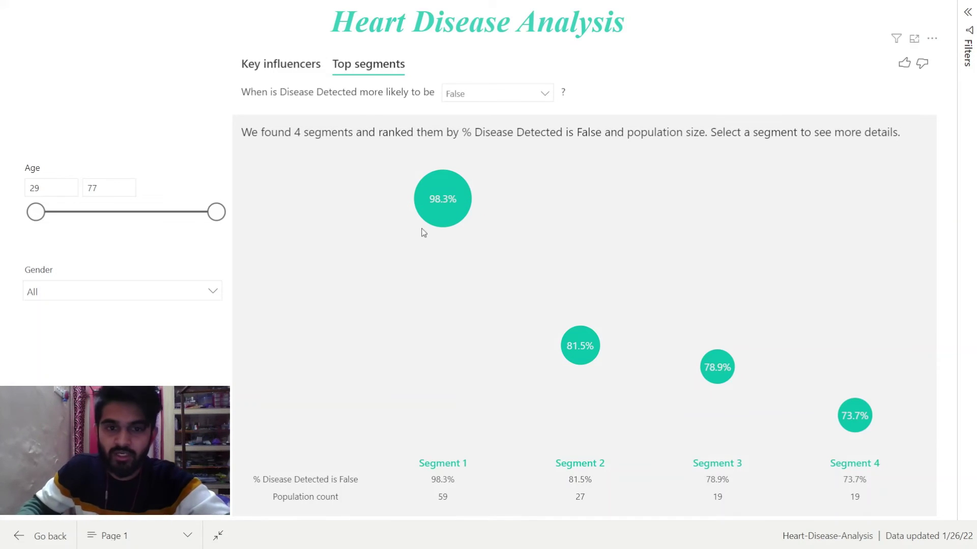
- Open the 81.5% Segment 2 and expand its detailed breakdown
{"action": "left_click", "coordinate": [589, 359]}
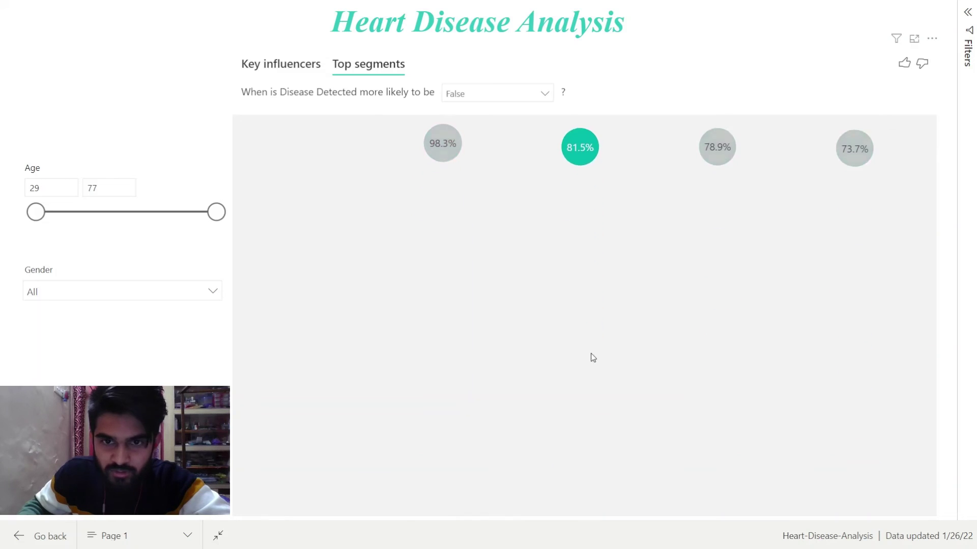
{"action": "left_click", "coordinate": [446, 392]}
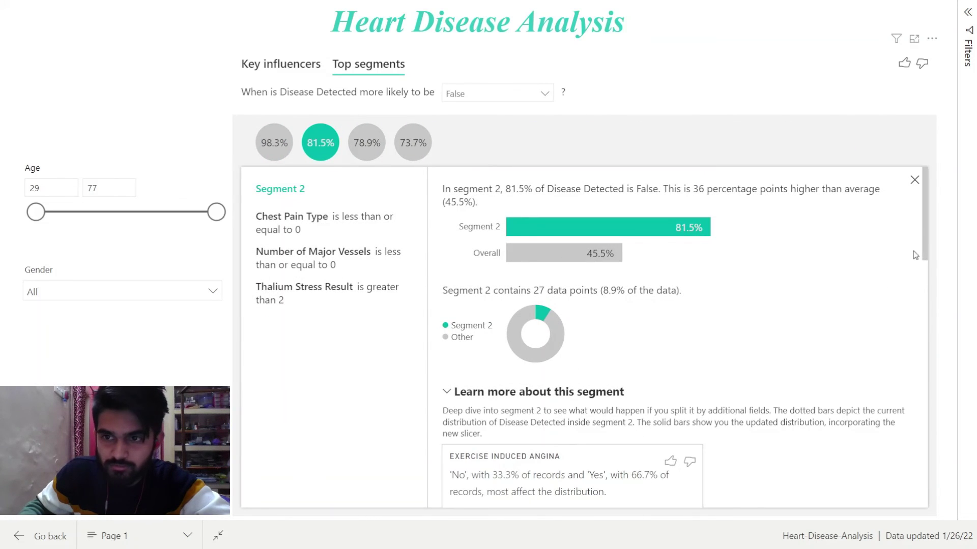
{"action": "scroll", "coordinate": [923, 259], "scroll_direction": "down", "scroll_amount": 10}
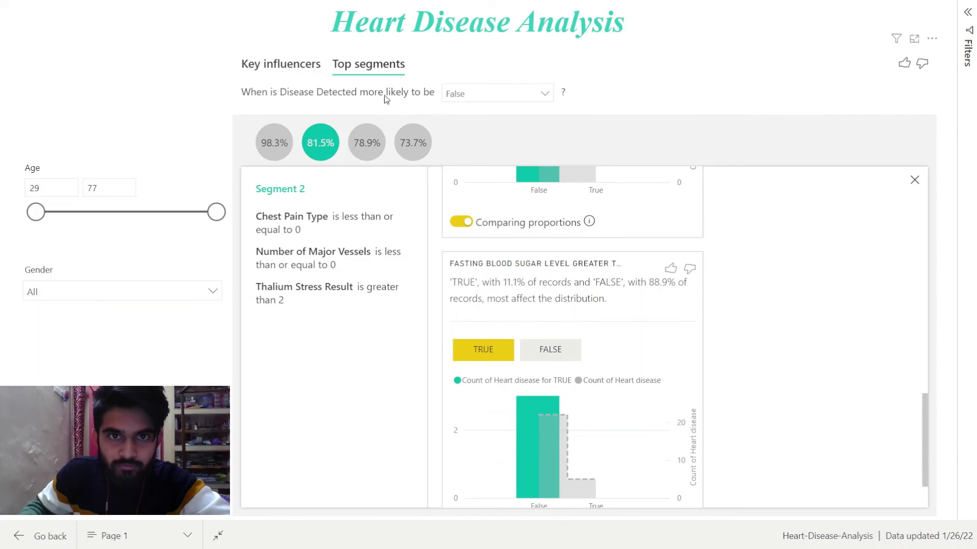
{"action": "left_click", "coordinate": [299, 63]}
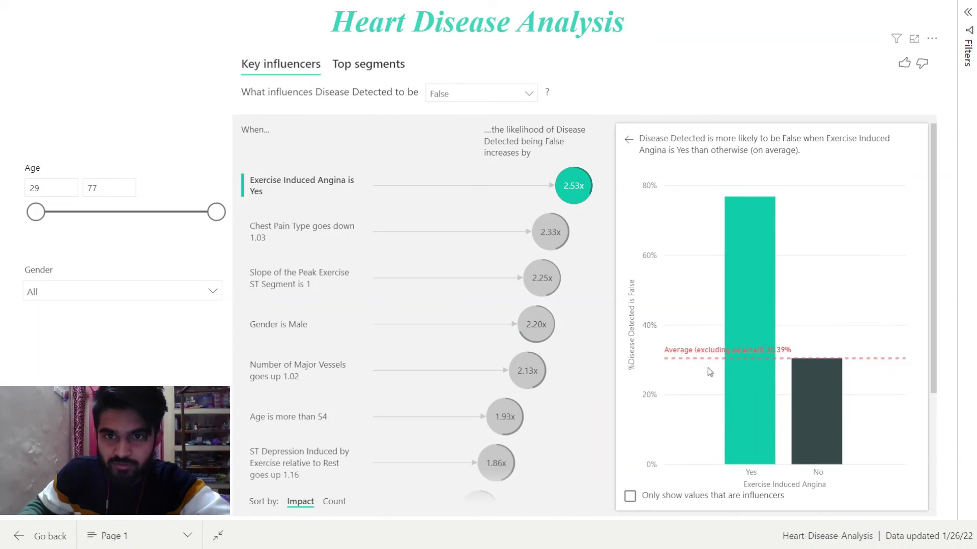
- Filter the Gender slicer to Female only, making Age 54–66 the top influencer at 11.96x
{"action": "left_click", "coordinate": [118, 300]}
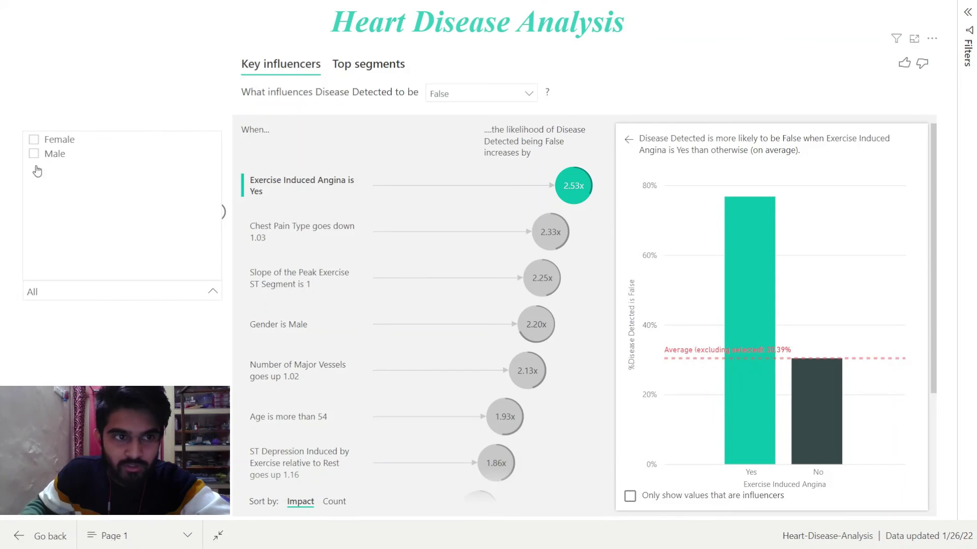
{"action": "left_click", "coordinate": [34, 154]}
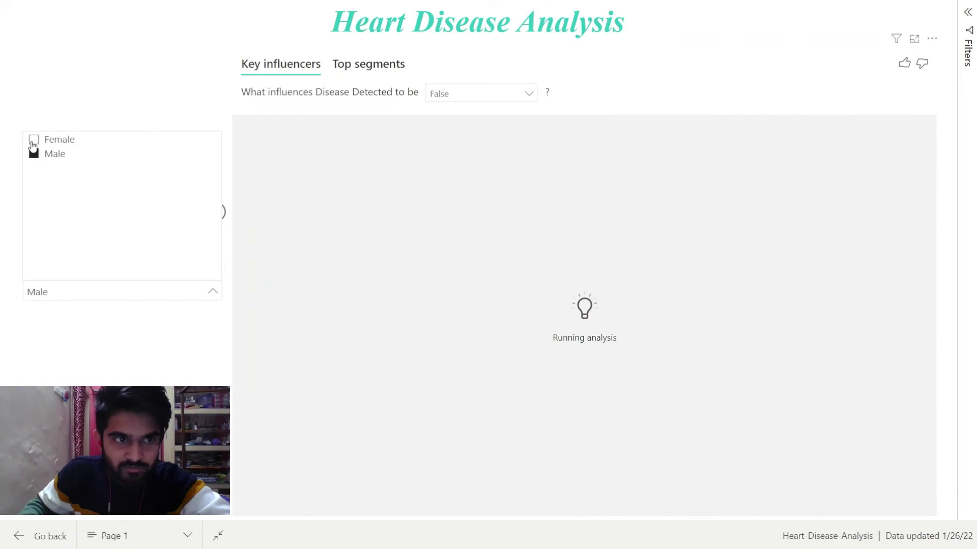
{"action": "left_click", "coordinate": [33, 142]}
{"action": "left_click", "coordinate": [34, 155]}
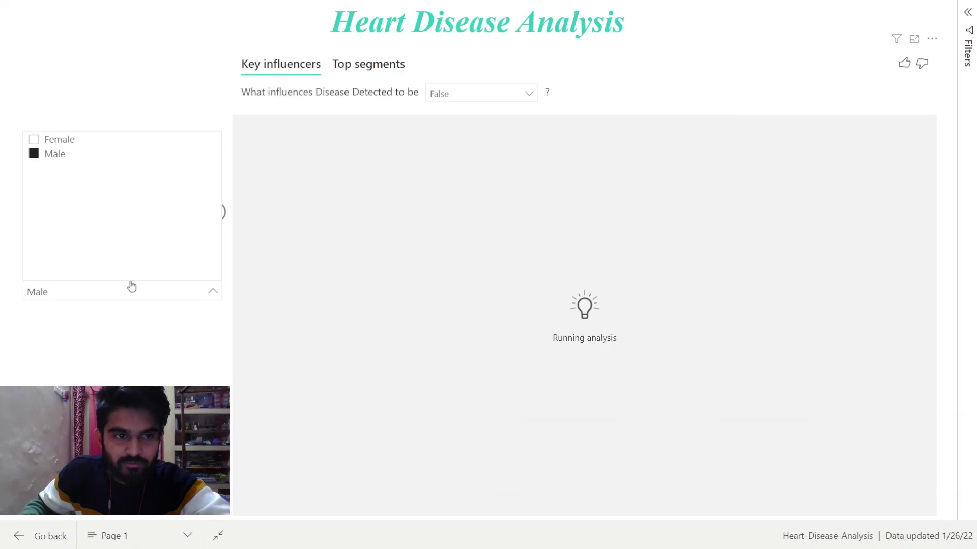
{"action": "left_click", "coordinate": [34, 140]}
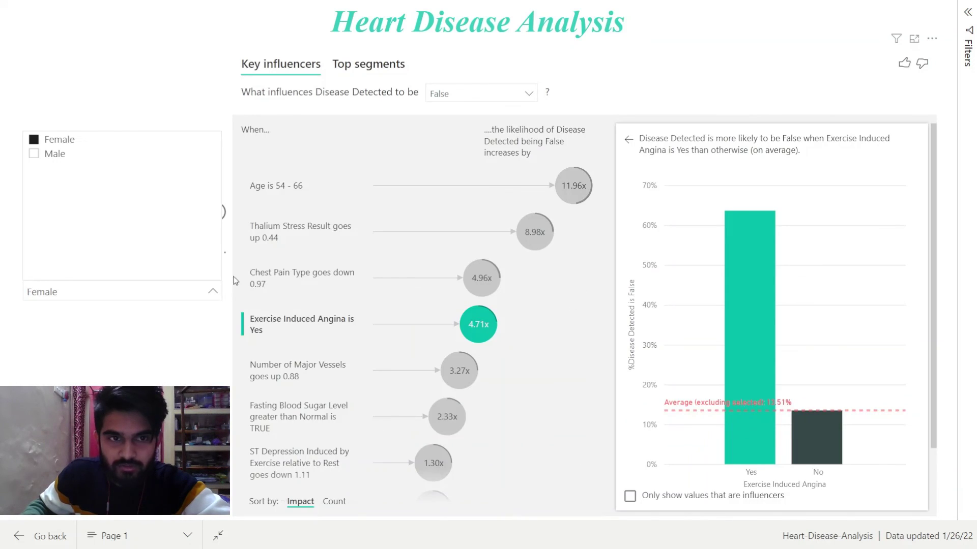
{"action": "key", "text": "Escape"}
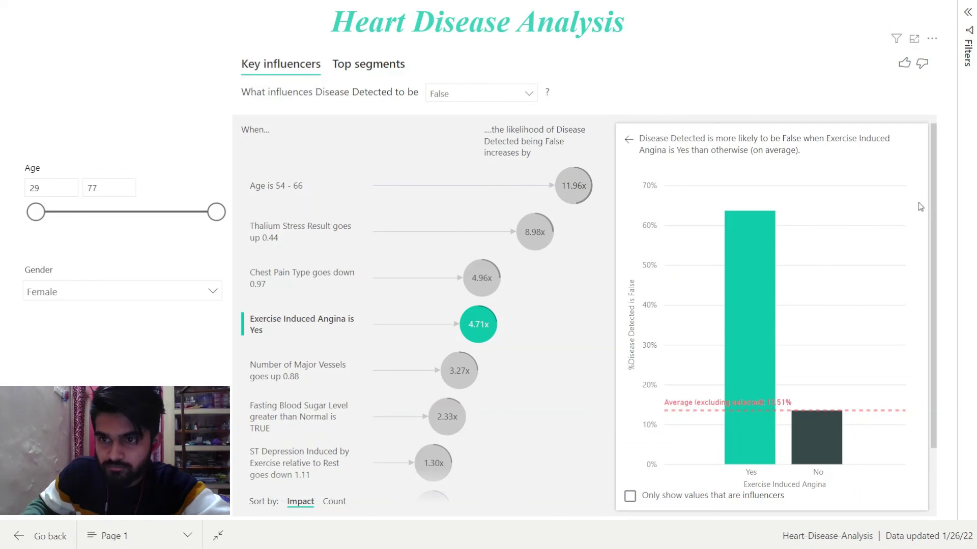